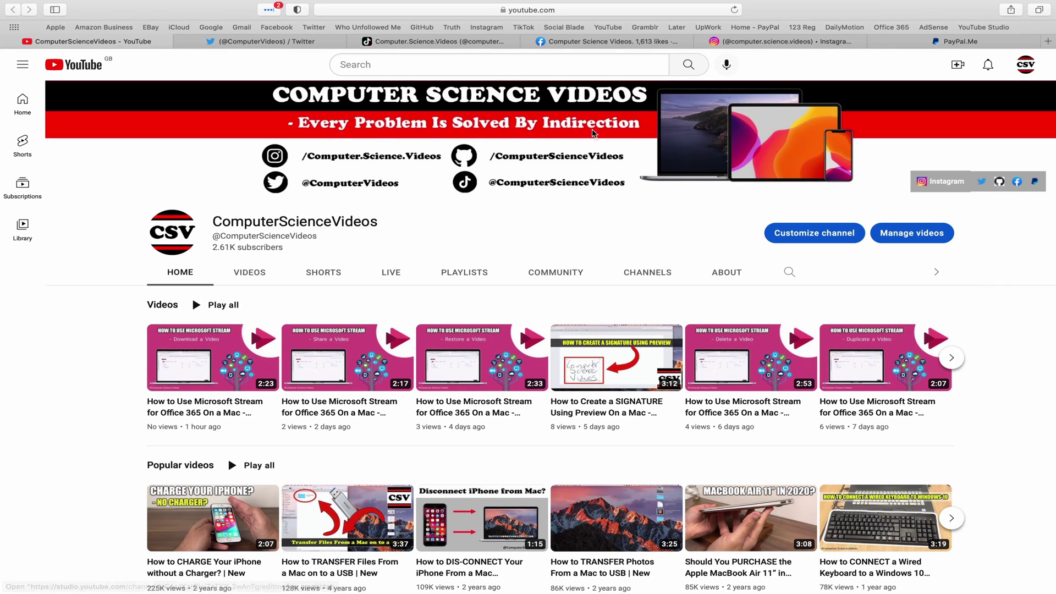
- Switch through the Twitter, TikTok, Facebook, Instagram and PayPal.Me profile tabs, ending on PayPal.Me
click(251, 44)
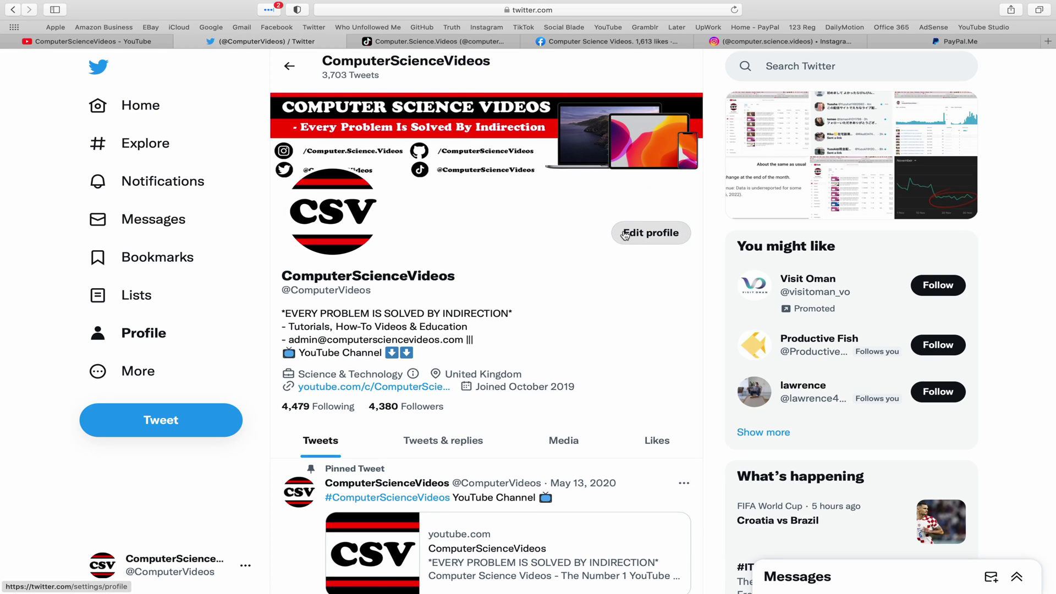
click(460, 44)
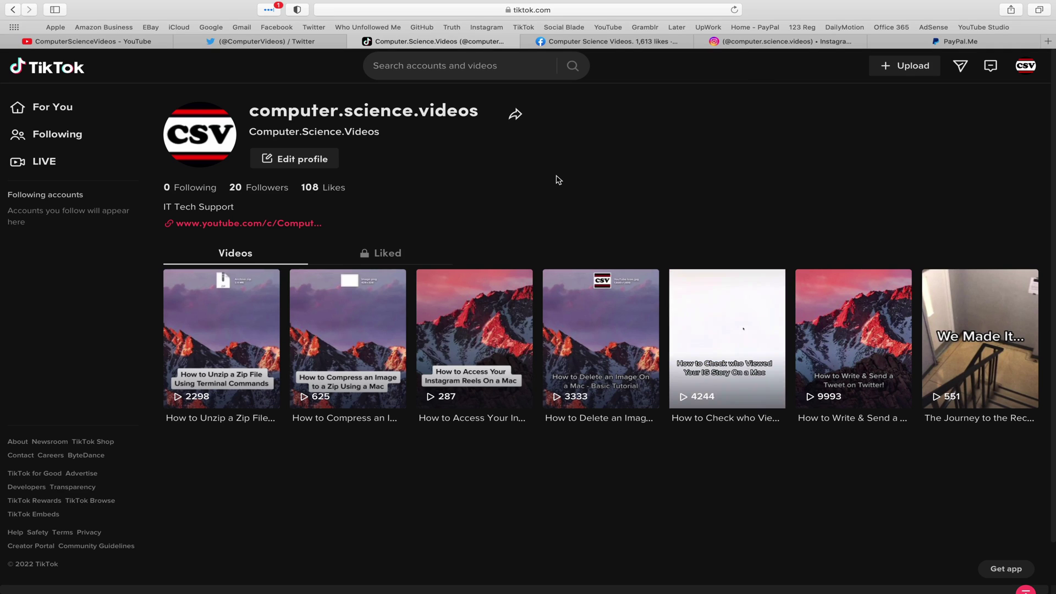
click(611, 41)
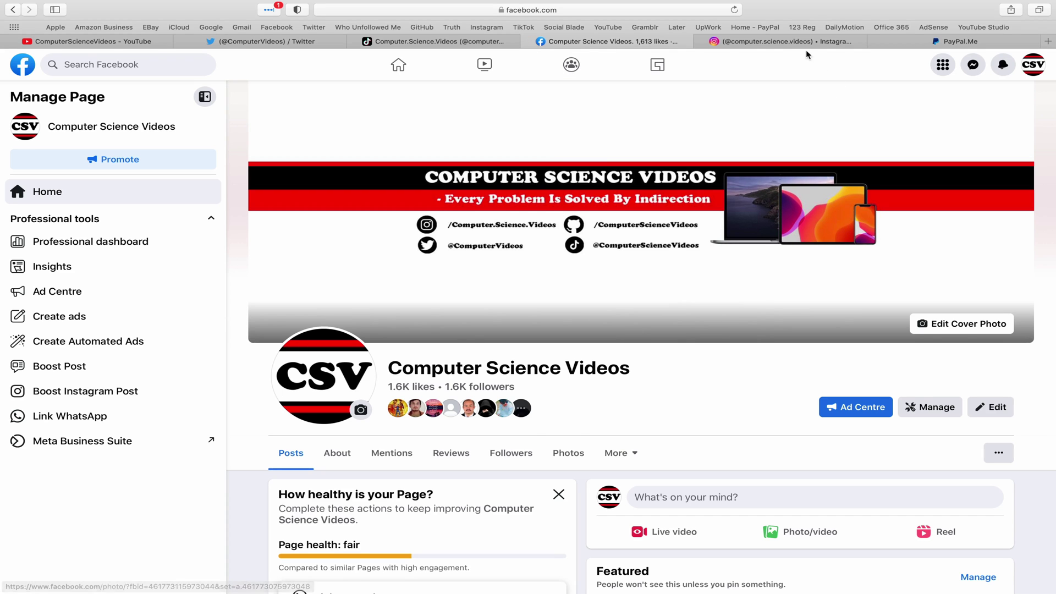
click(785, 41)
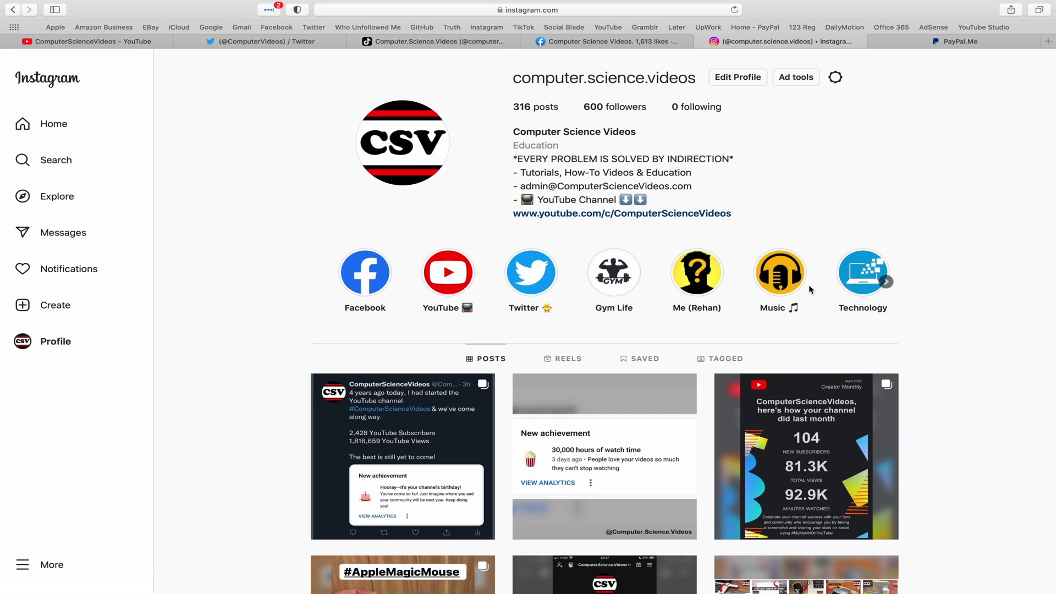
click(990, 42)
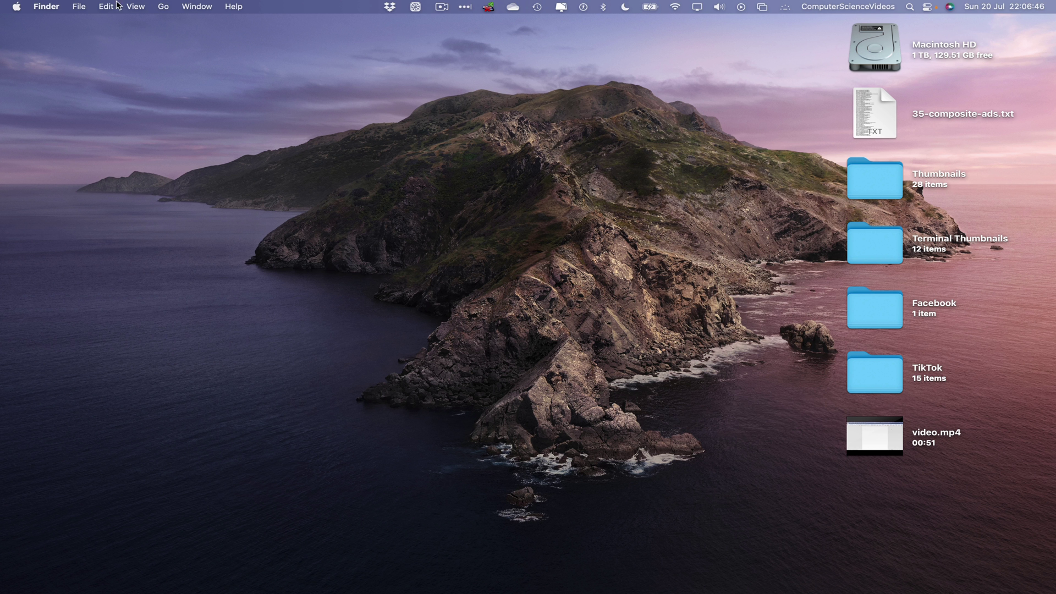
- Open a new Safari window and load the computer.science.videos TikTok profile with its video grid
mouse_move(209, 589)
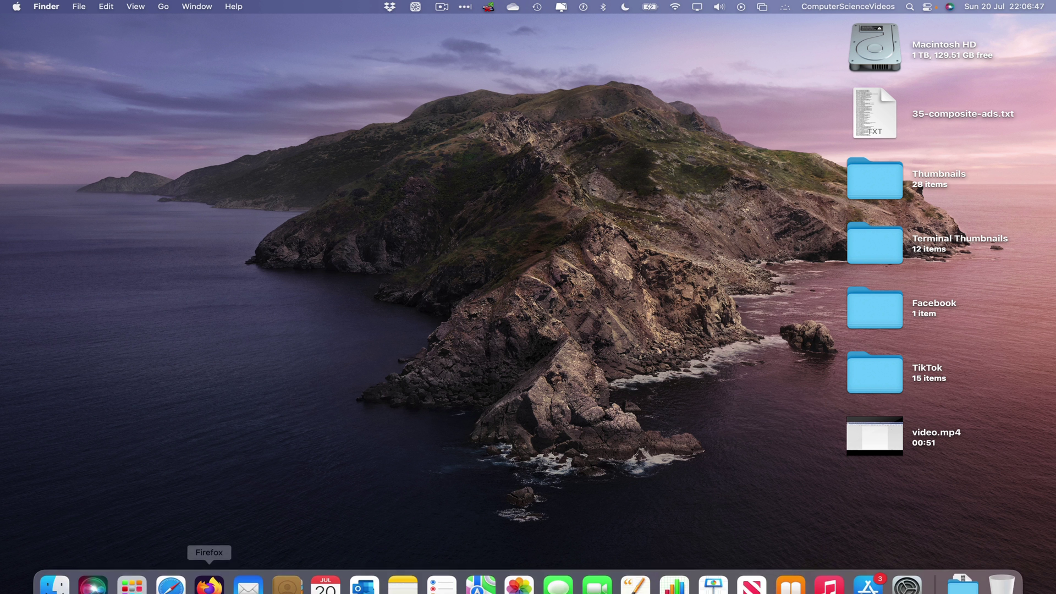
click(170, 570)
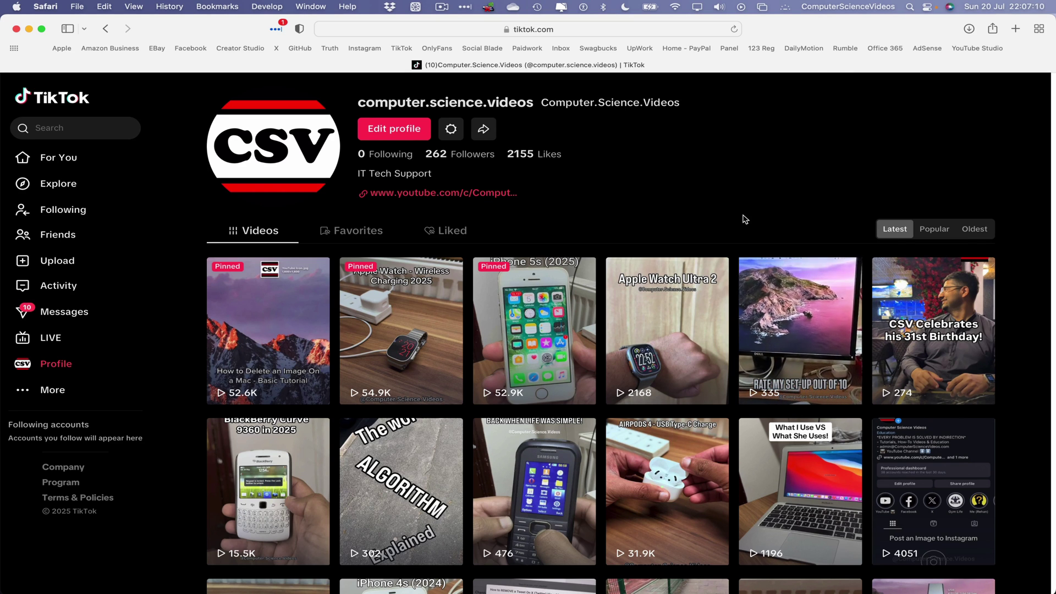
scroll(710, 323, down, 2)
scroll(619, 176, up, 2)
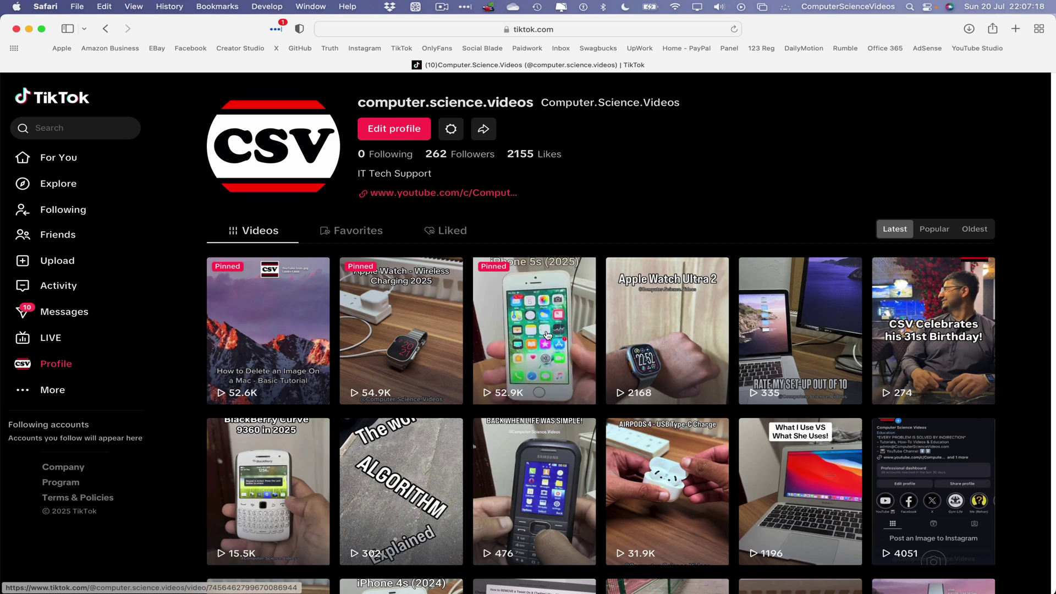
- Open and pause the iPhone 5s (2025) video, then choose Download video from its menu
click(547, 335)
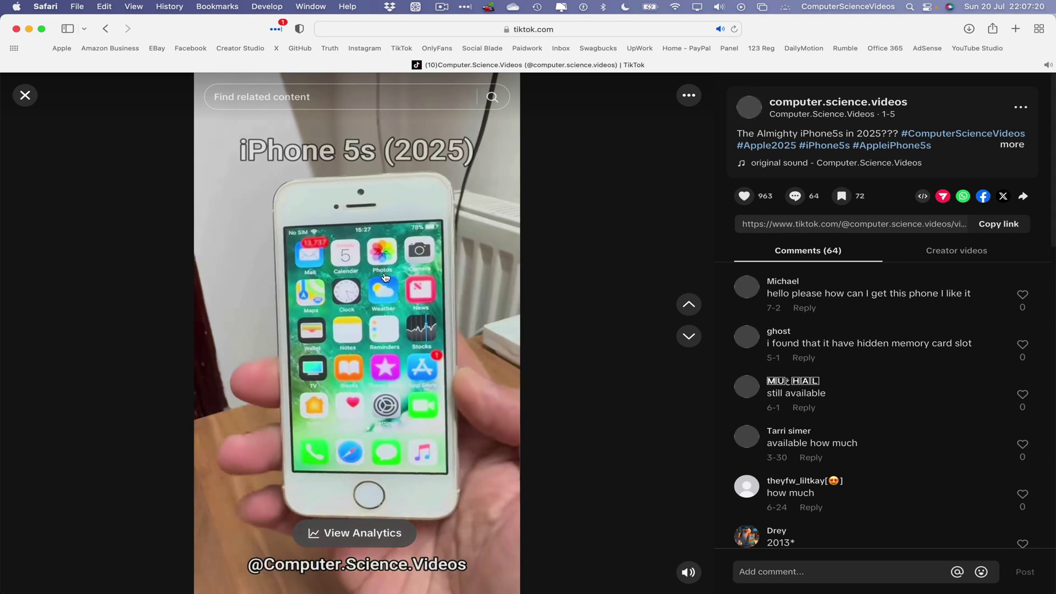
click(385, 277)
right_click(382, 227)
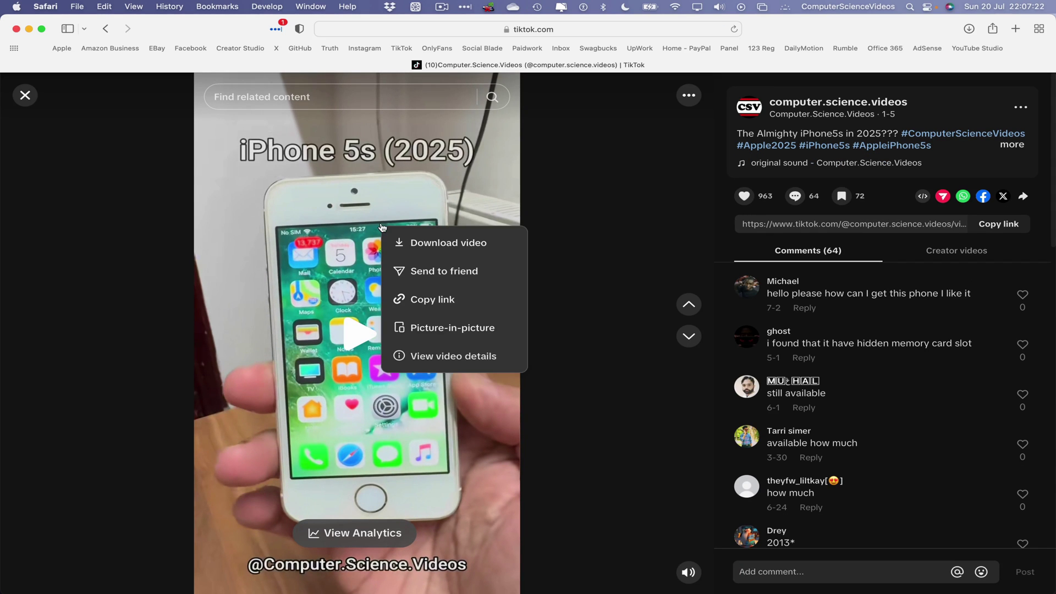
click(488, 247)
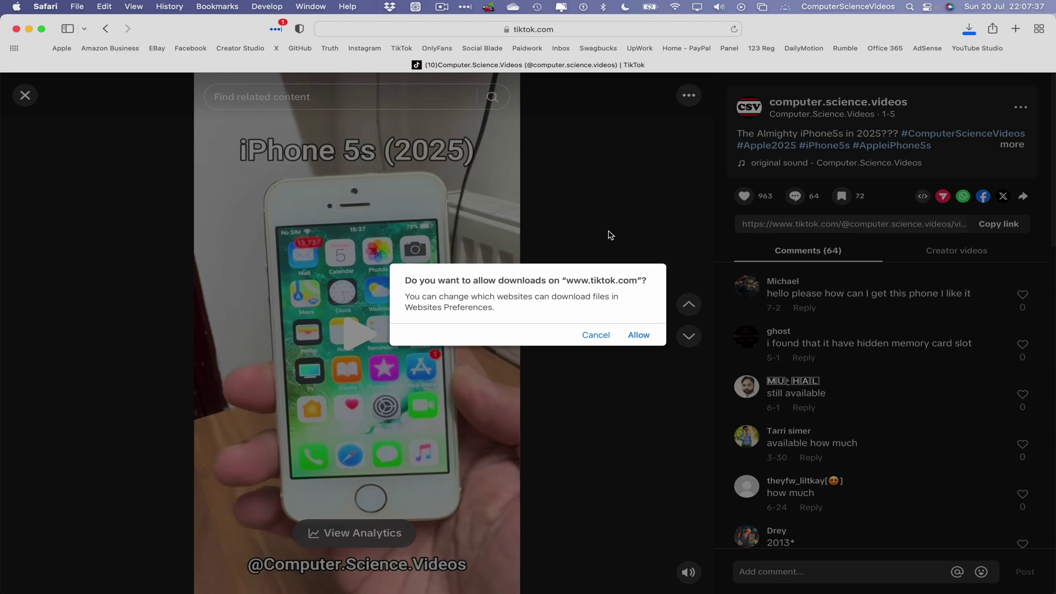
- Allow tiktok.com downloads and save the video to the Desktop as Download.mp4
click(636, 340)
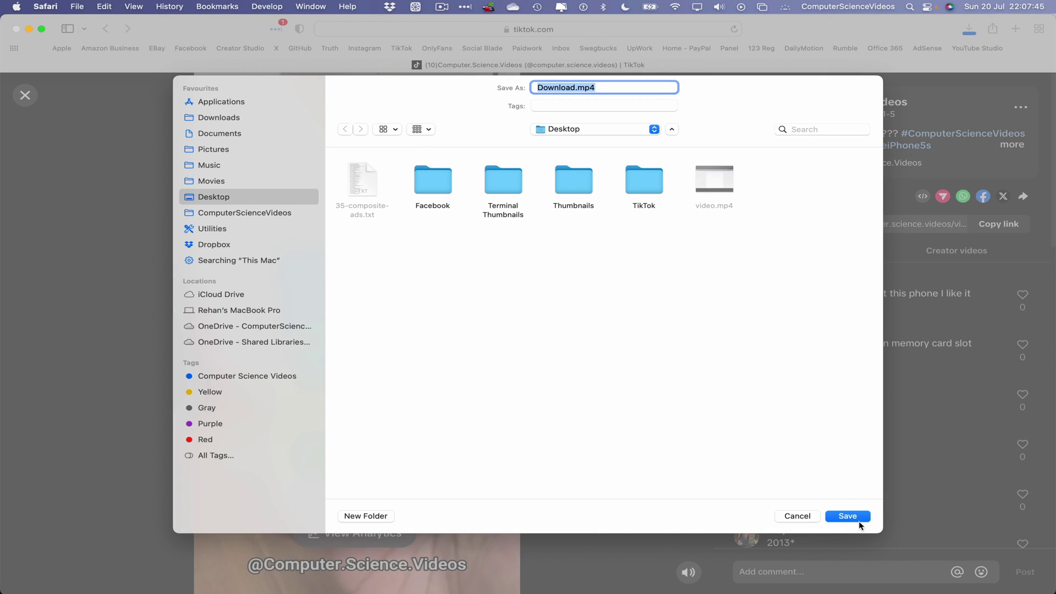
click(863, 516)
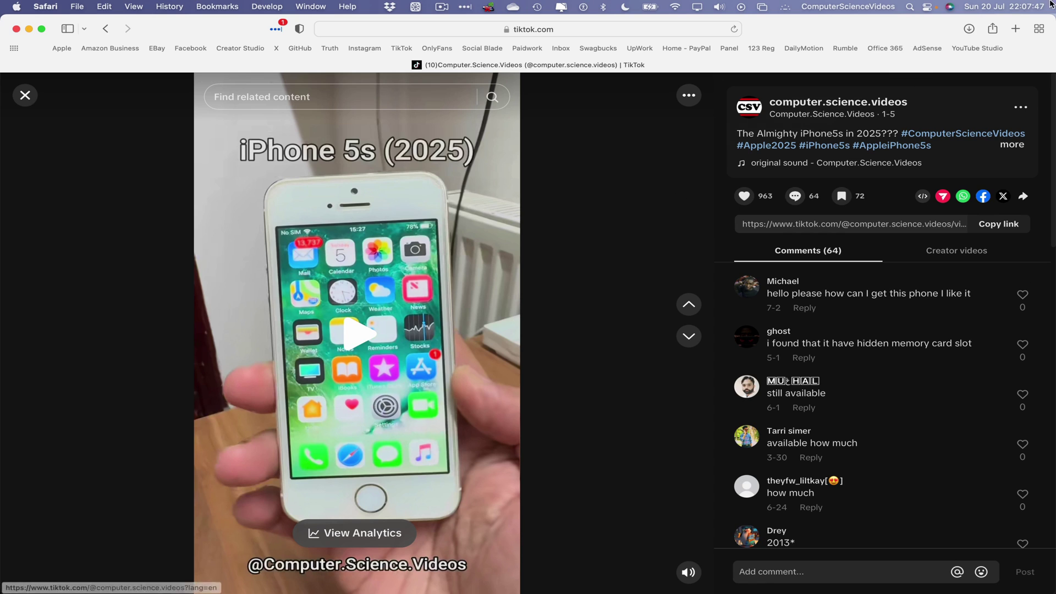
click(969, 28)
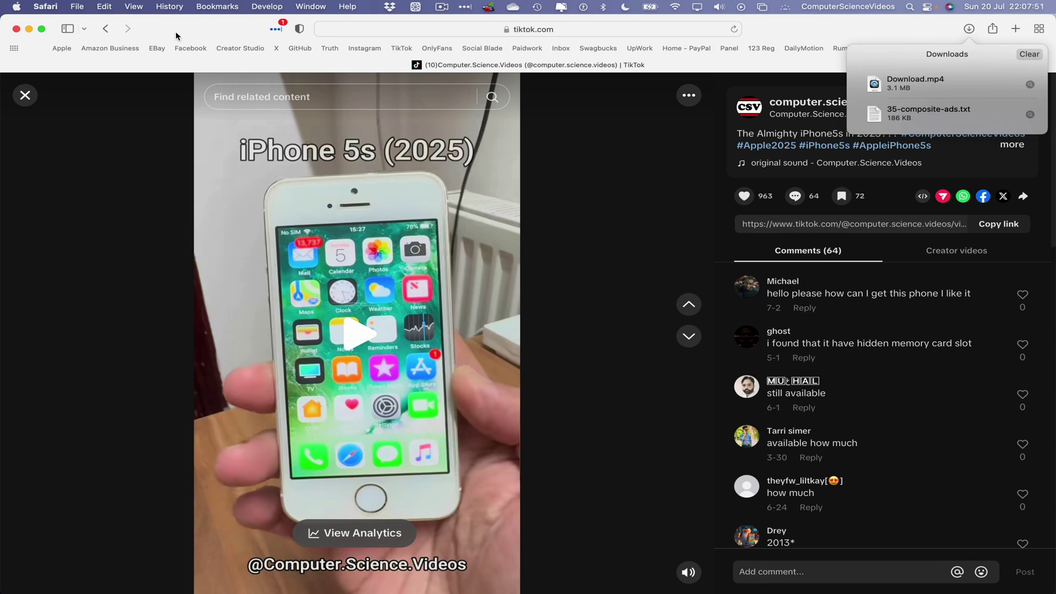
- Open Download.mp4 from the desktop in QuickTime Player
click(16, 28)
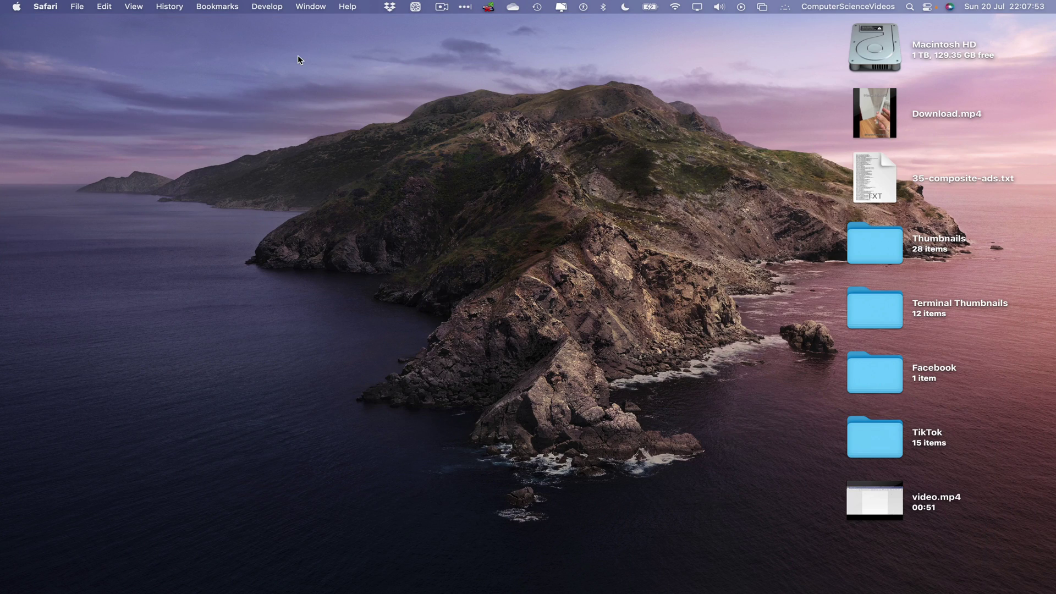
click(297, 60)
click(882, 137)
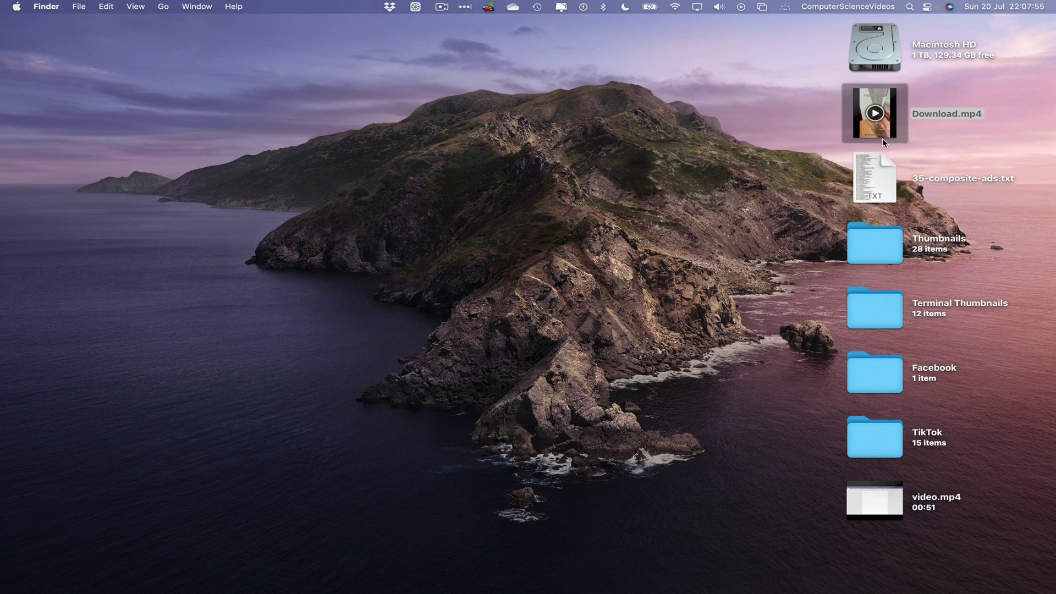
double_click(882, 137)
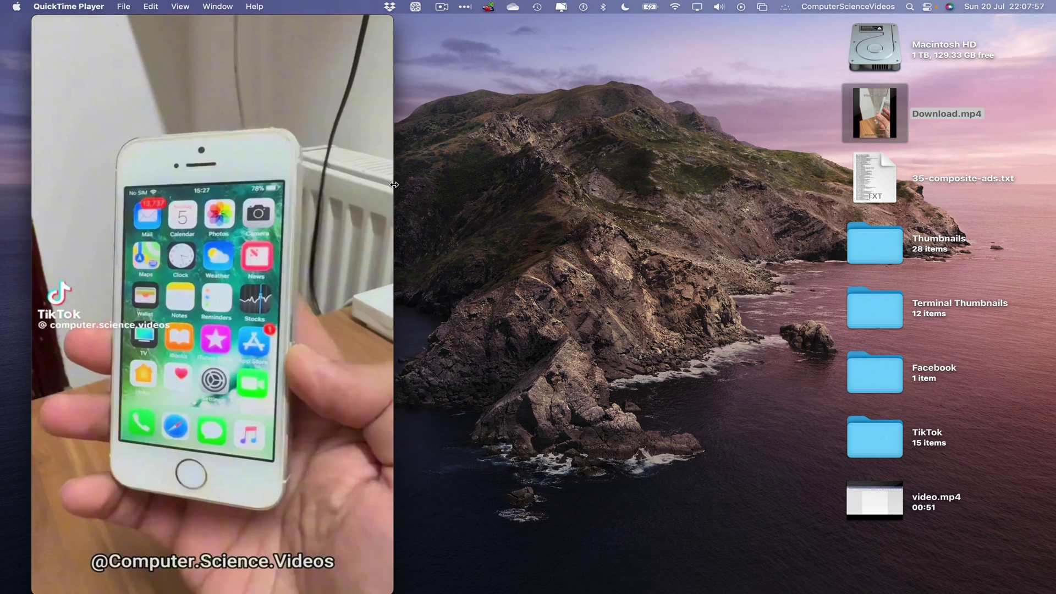
- Shrink and centre the player window, then scrub the clip back to its start
drag(394, 185, 353, 185)
drag(247, 64, 433, 43)
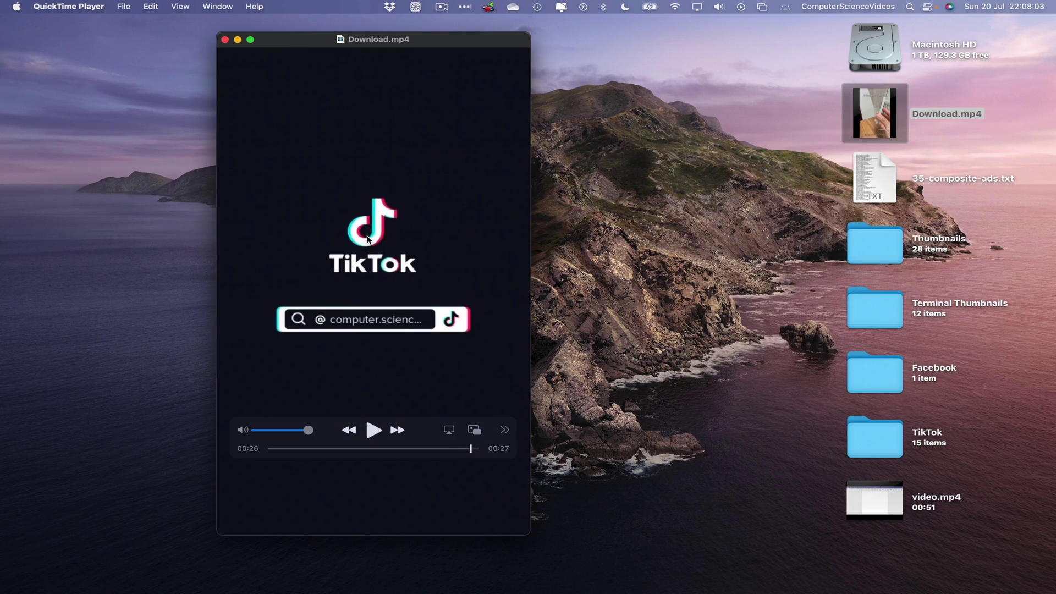
key(j)
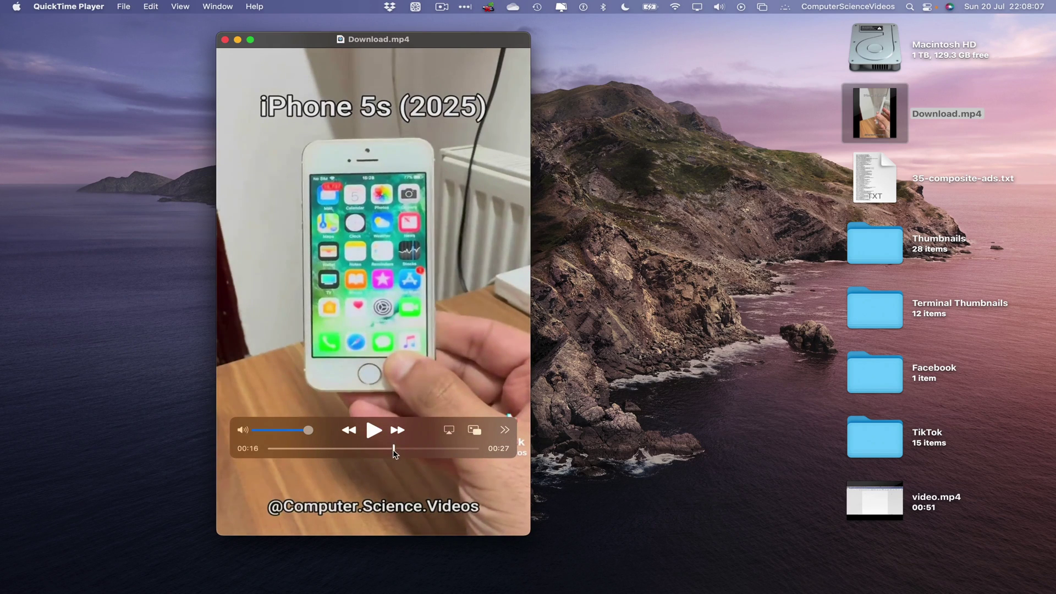
drag(398, 450, 456, 448)
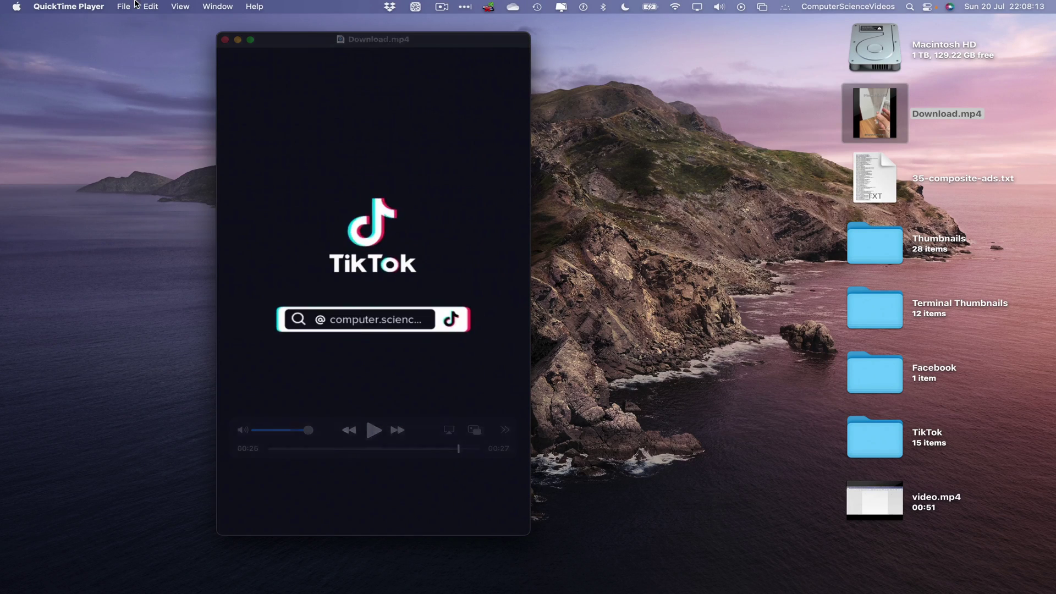
- Quit QuickTime Player and deselect Download.mp4 on the desktop
click(90, 5)
click(76, 105)
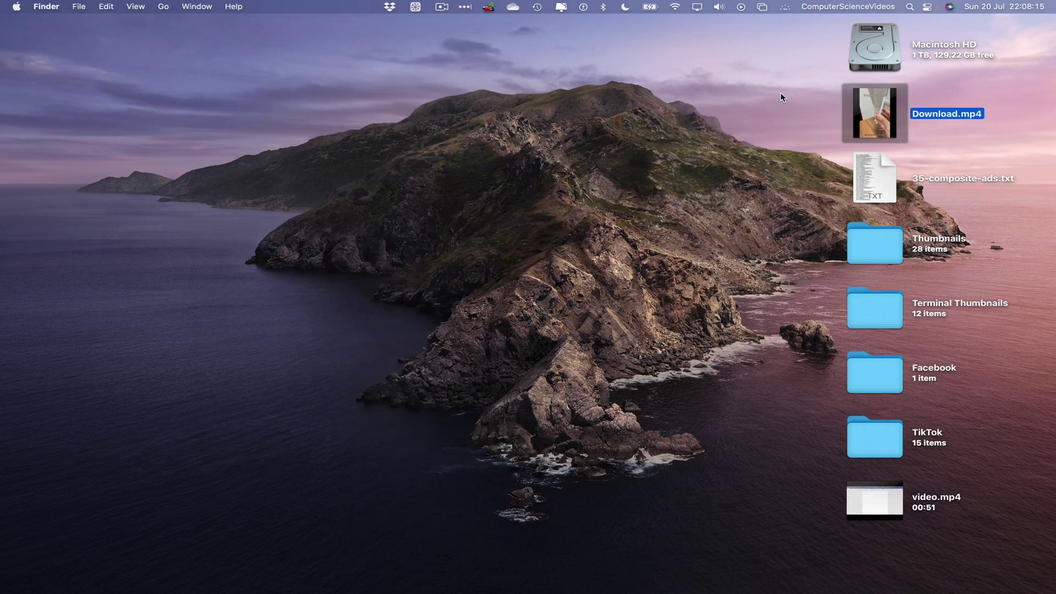
click(780, 93)
- Return to Safari, close the TikTok video back to the profile, and quit Safari
click(164, 571)
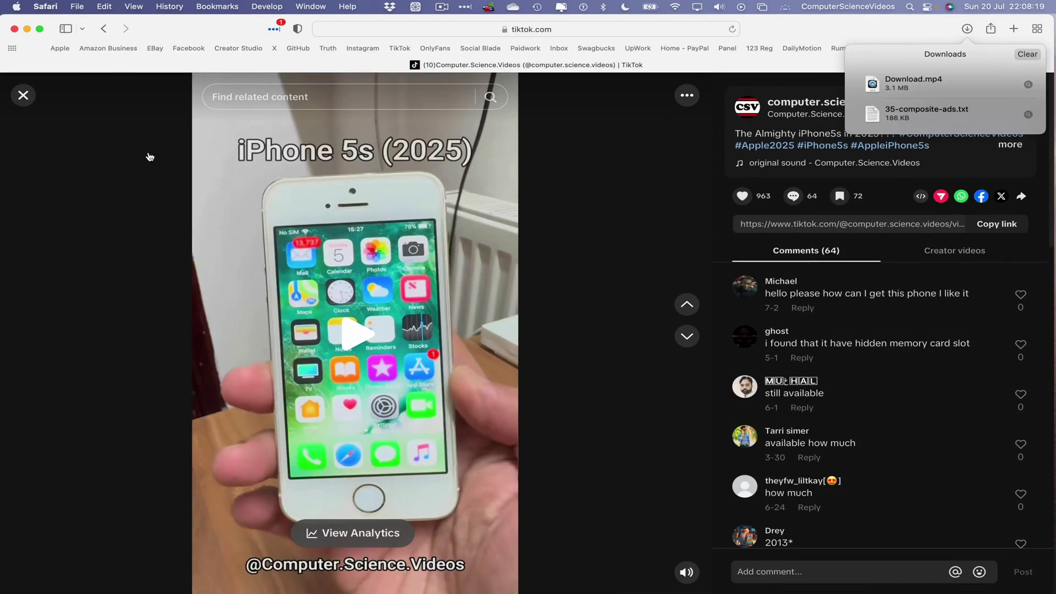
click(22, 96)
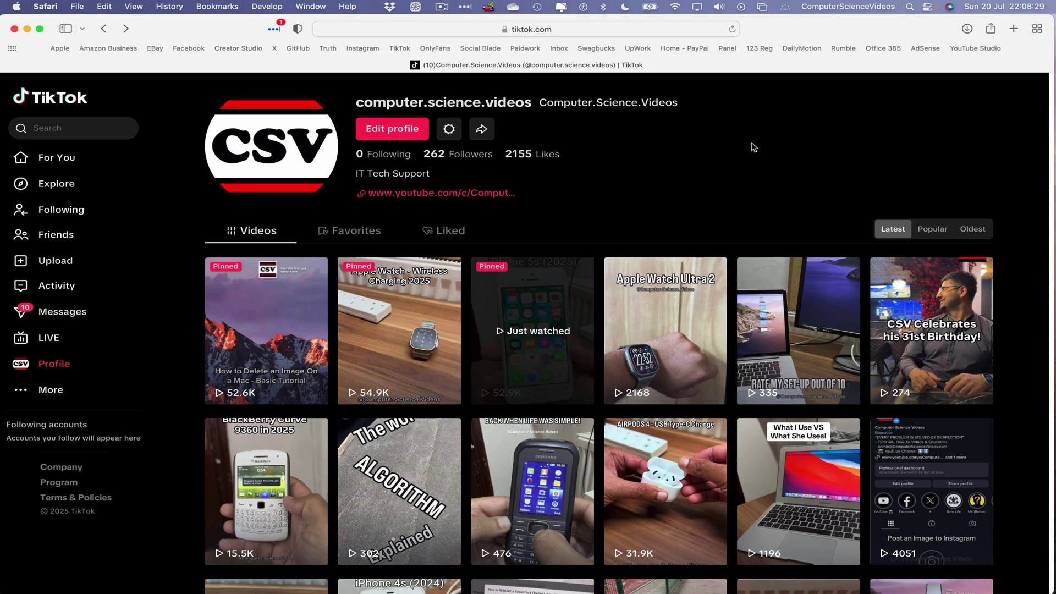
scroll(674, 134, down, 2)
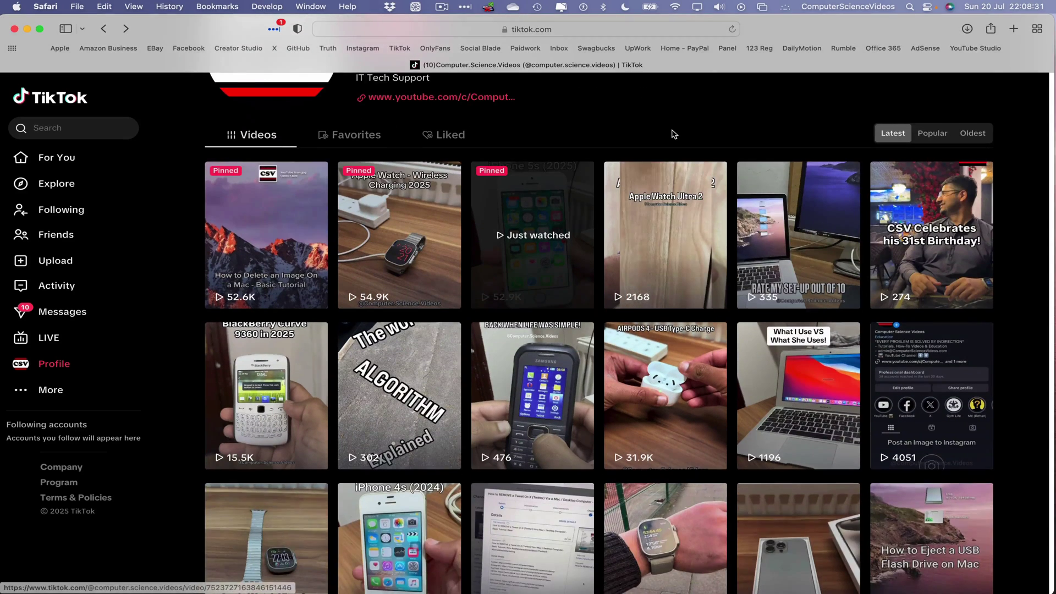
scroll(674, 134, up, 2)
click(77, 6)
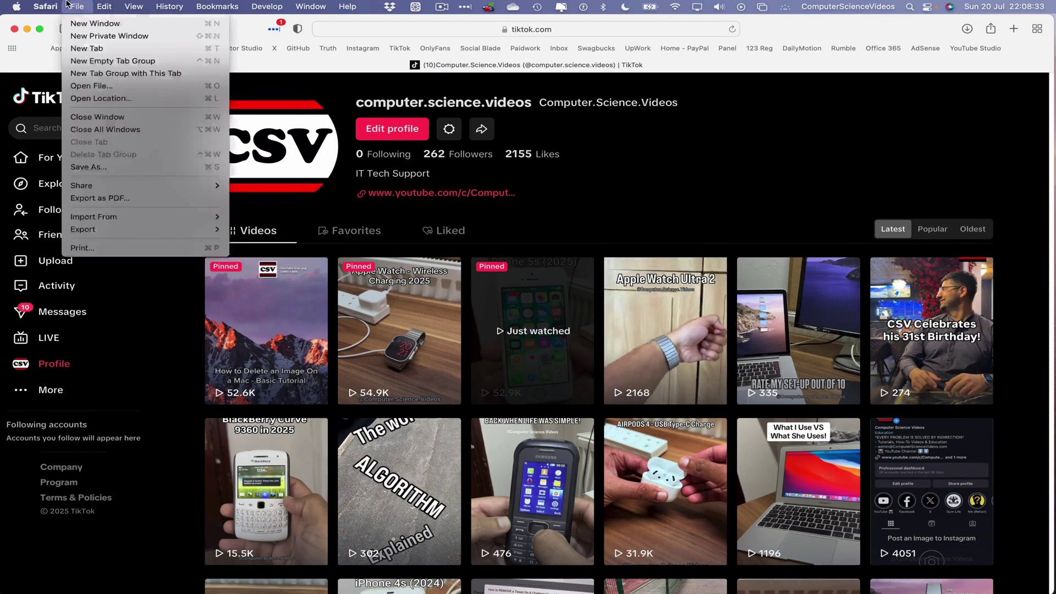
mouse_move(46, 6)
click(66, 179)
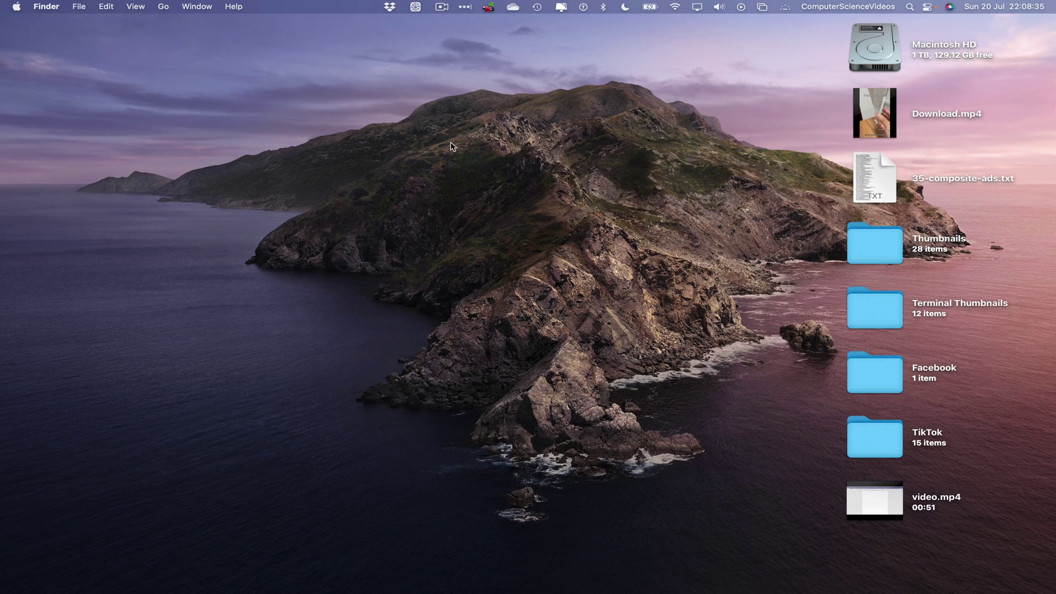